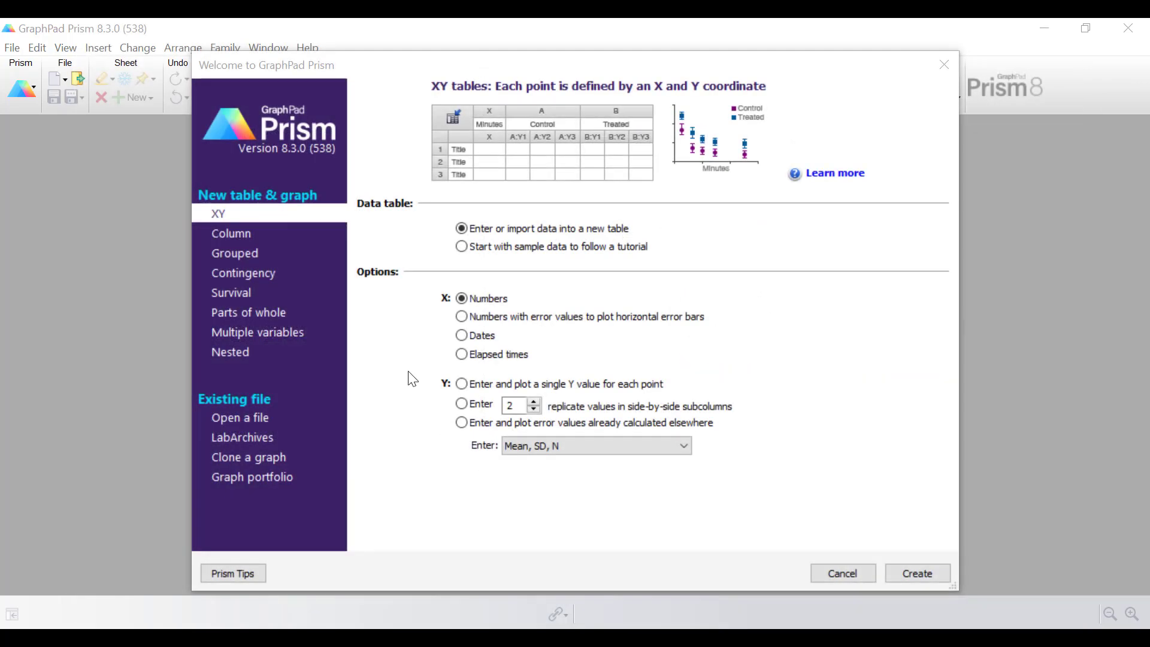
Create a new project with a Column data table set for entering replicate values
left_click(242, 237)
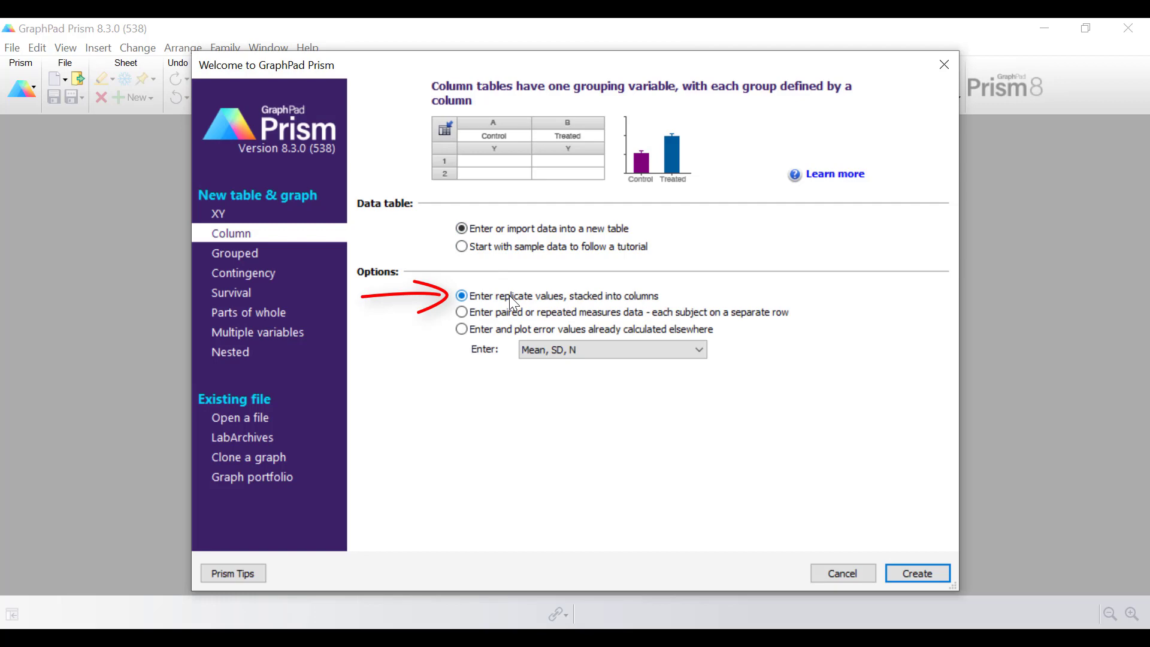
left_click(906, 575)
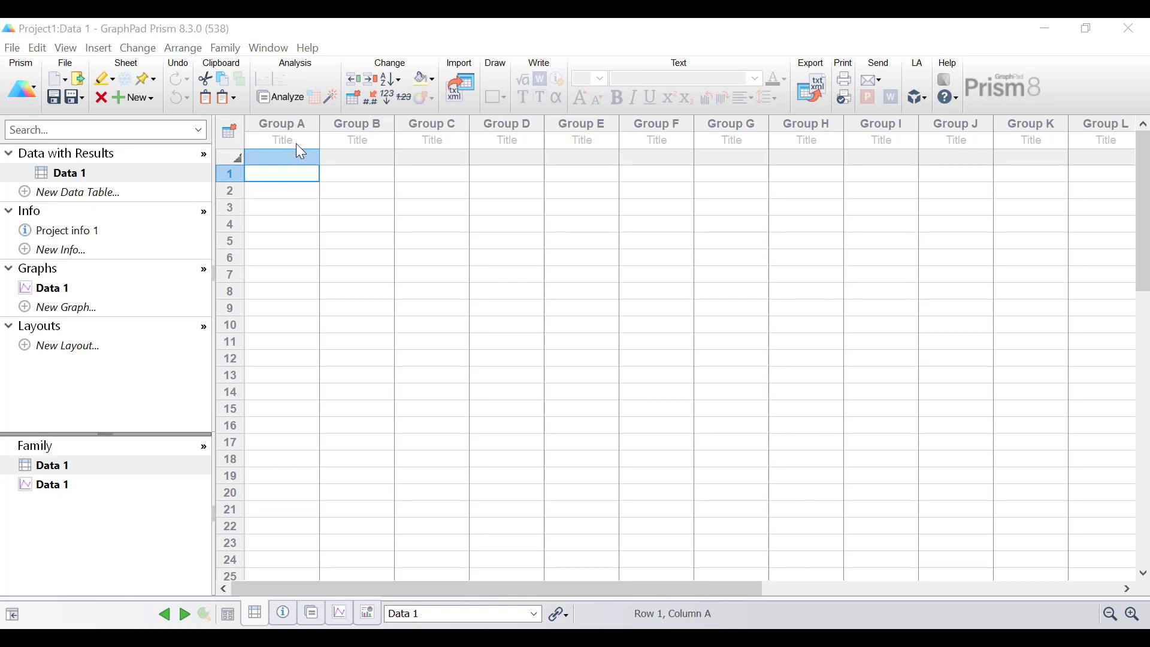
Enter four study titles, Snow et al 1999 to Le et al 2005, with three odds-ratio values each in rows 1–3
left_click(296, 142)
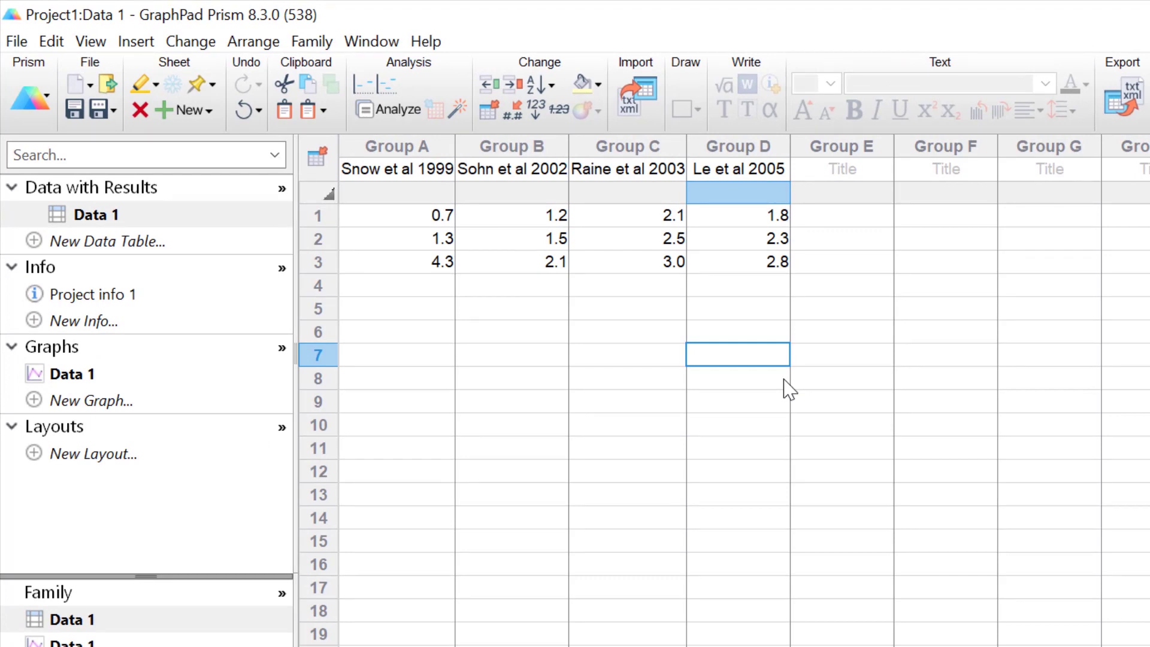
left_click(323, 241)
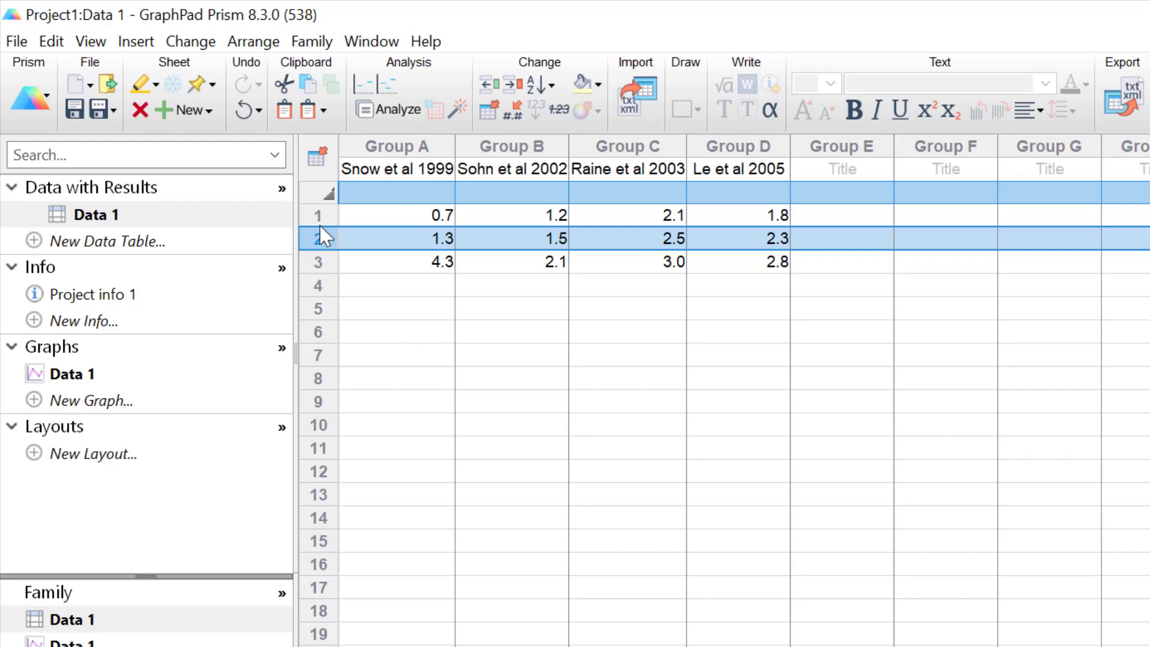
left_click(318, 213)
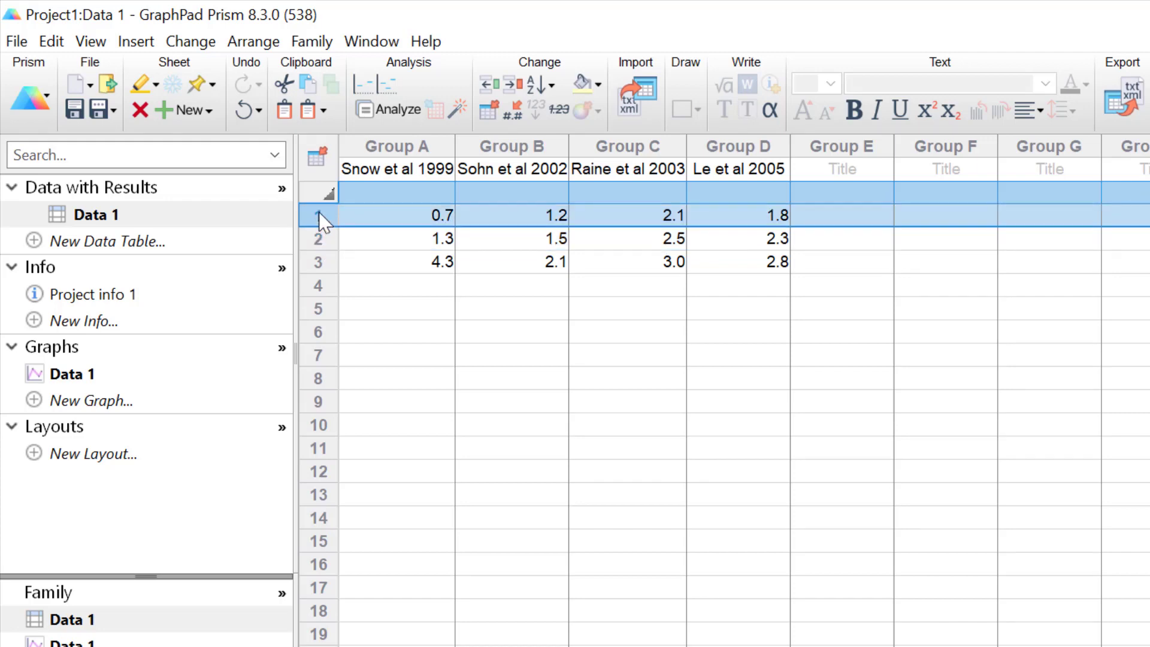
left_click(319, 264)
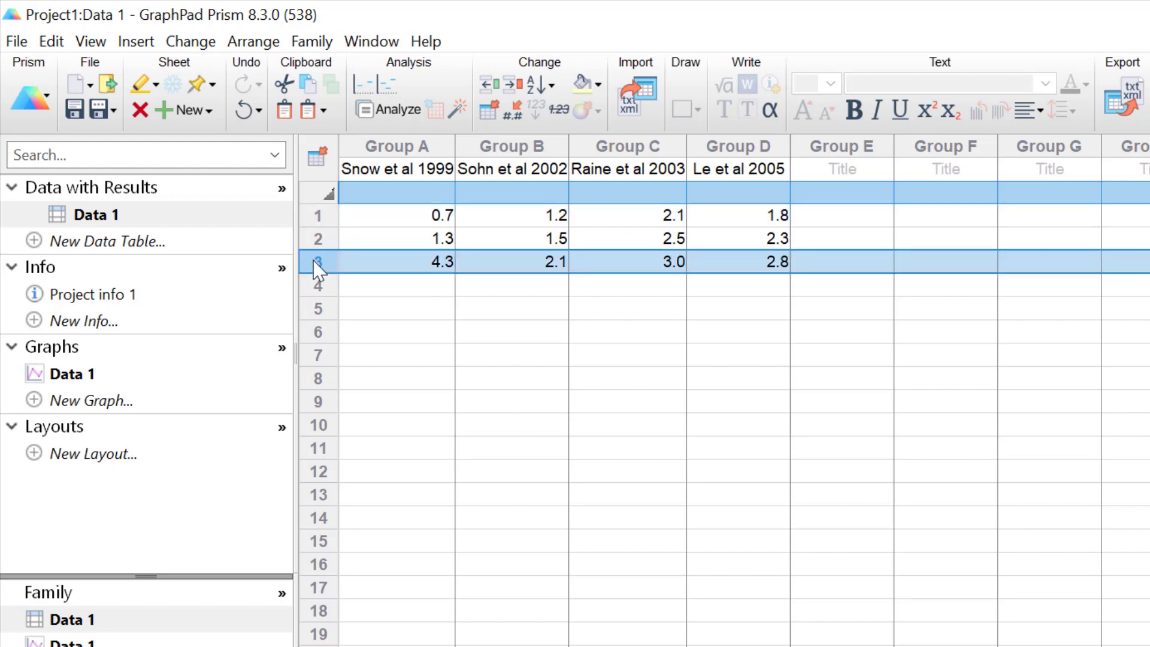
left_click(479, 331)
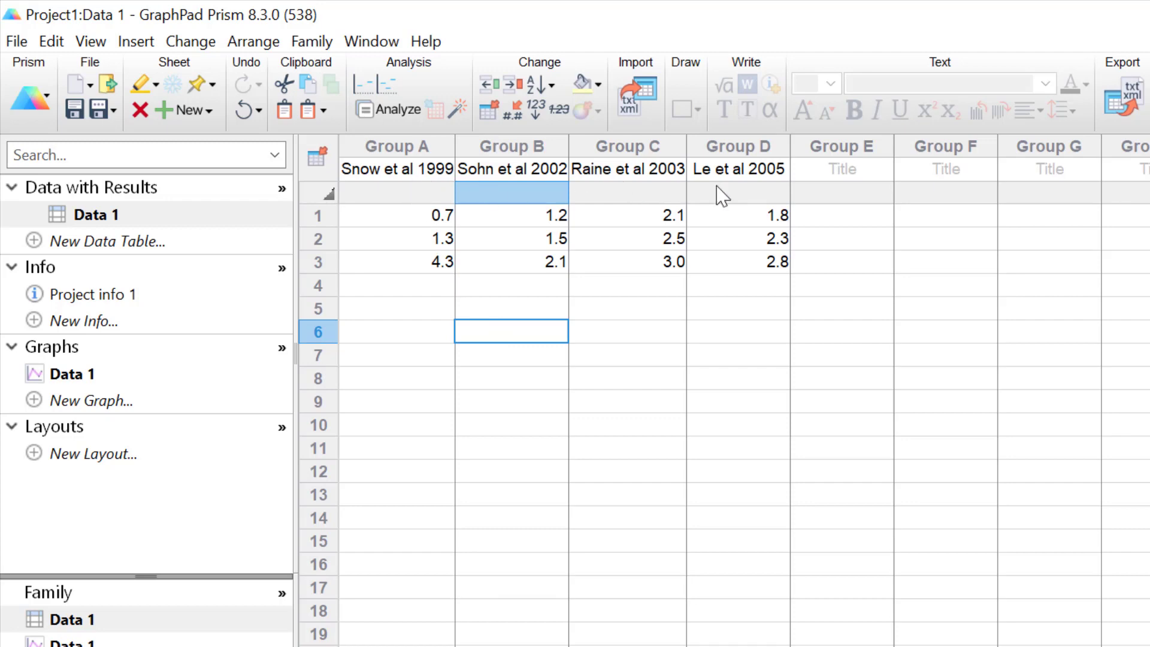
Change the Data 1 graph to a horizontal Mean/median & error scatter plotting median with range
left_click(94, 375)
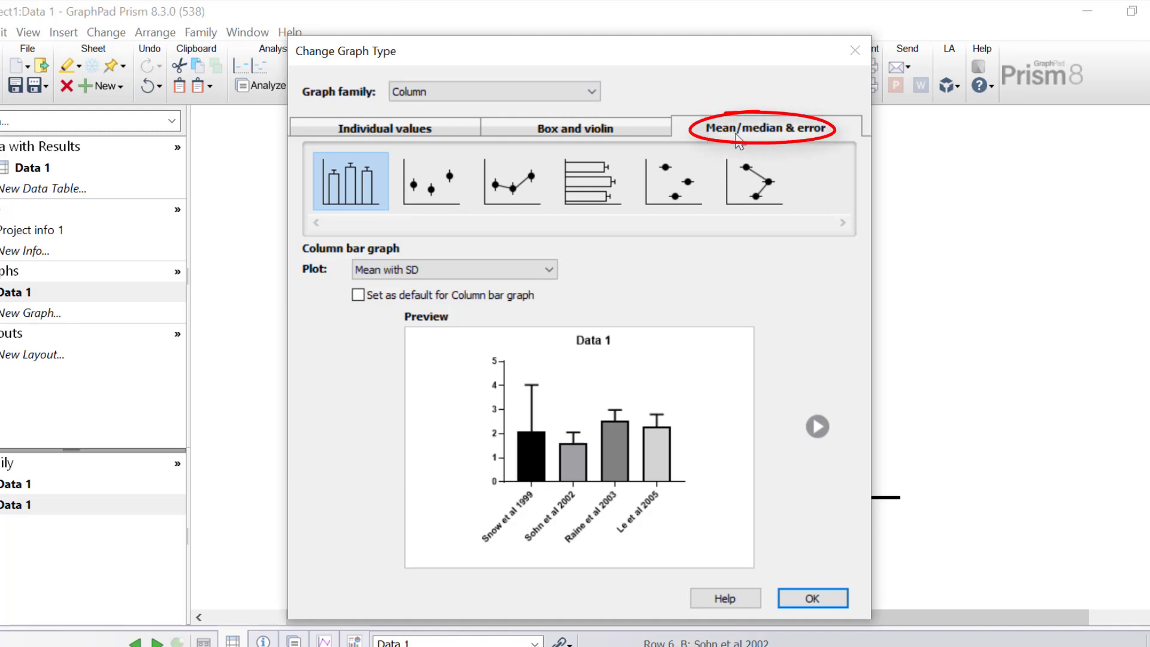
left_click(693, 187)
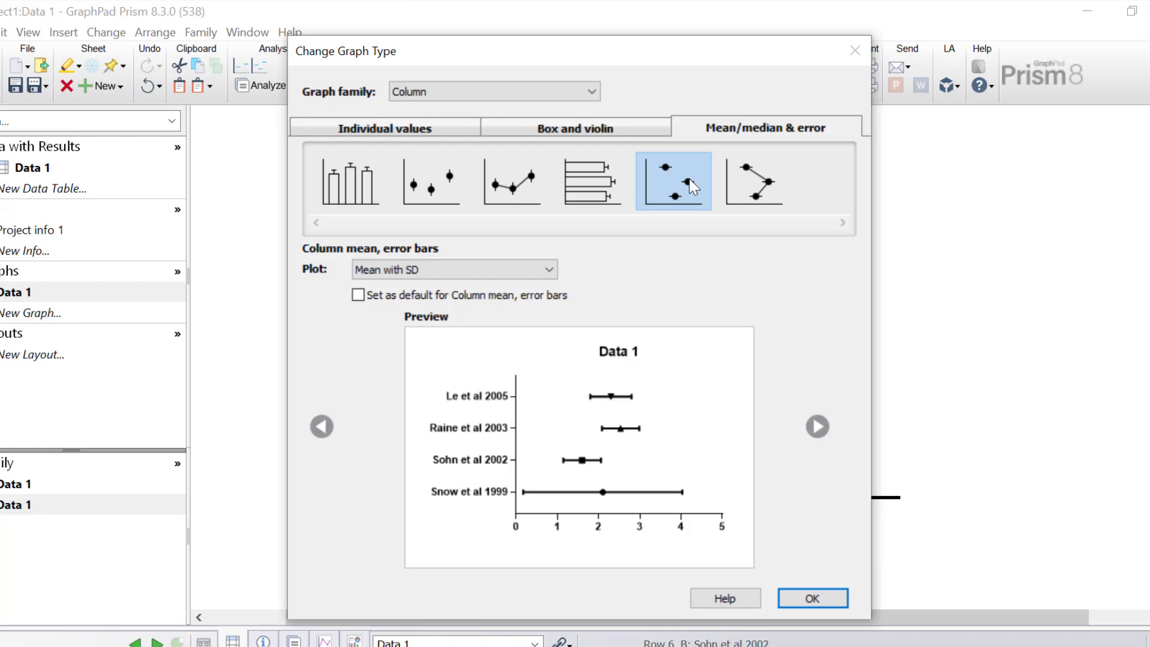
left_click(532, 269)
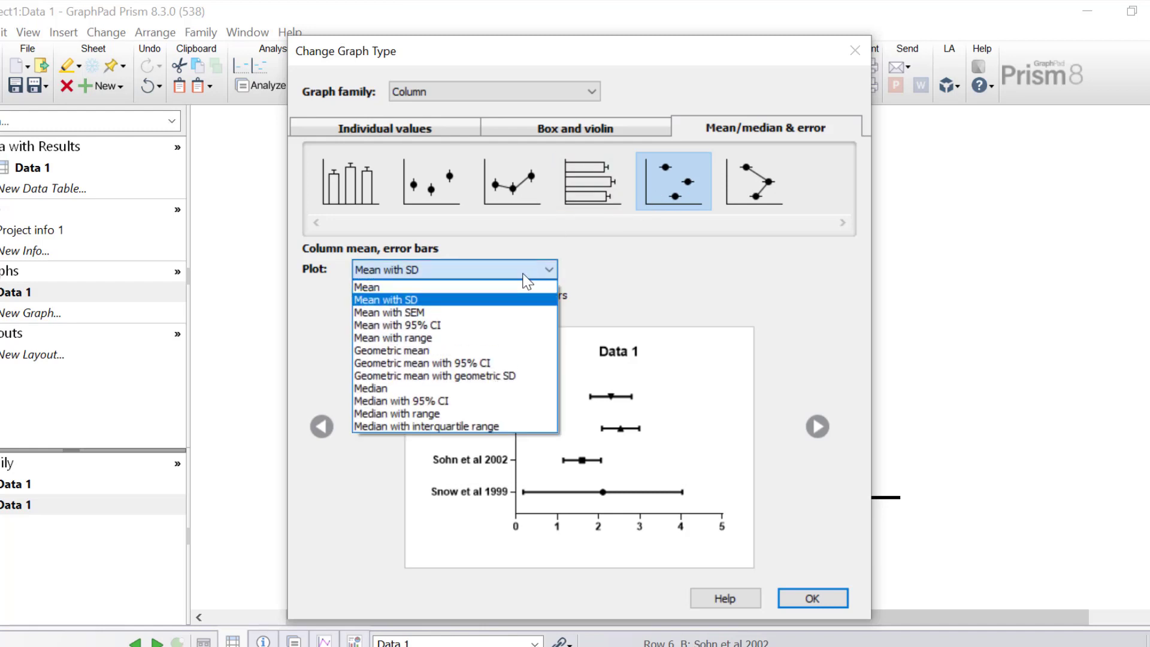
left_click(505, 413)
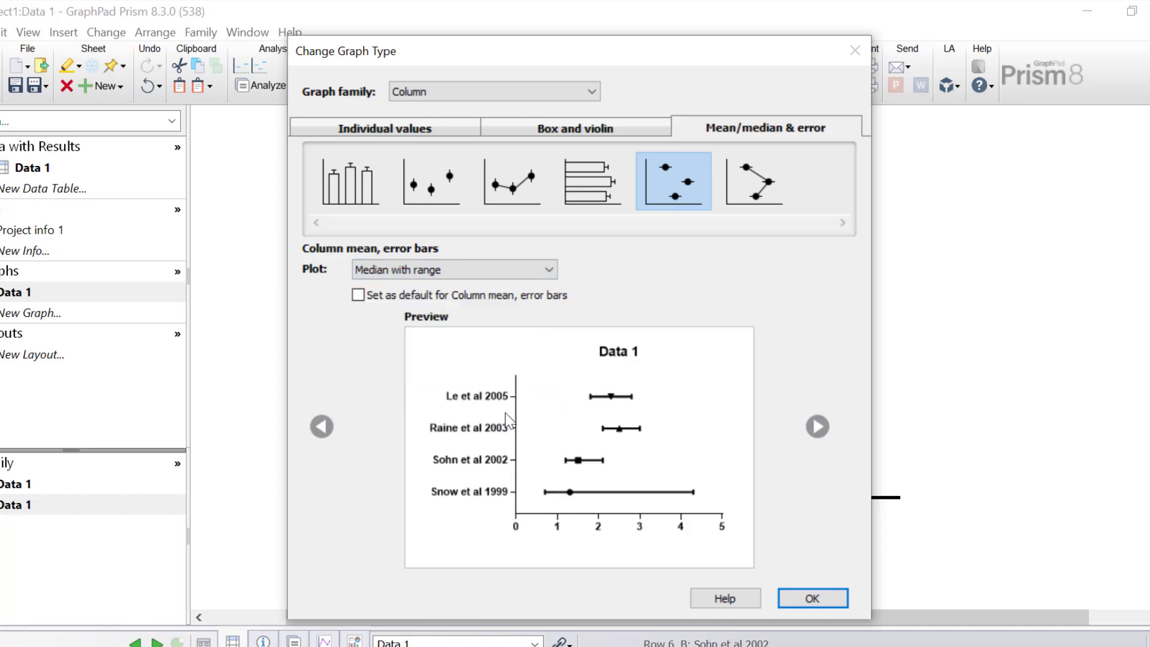
left_click(810, 598)
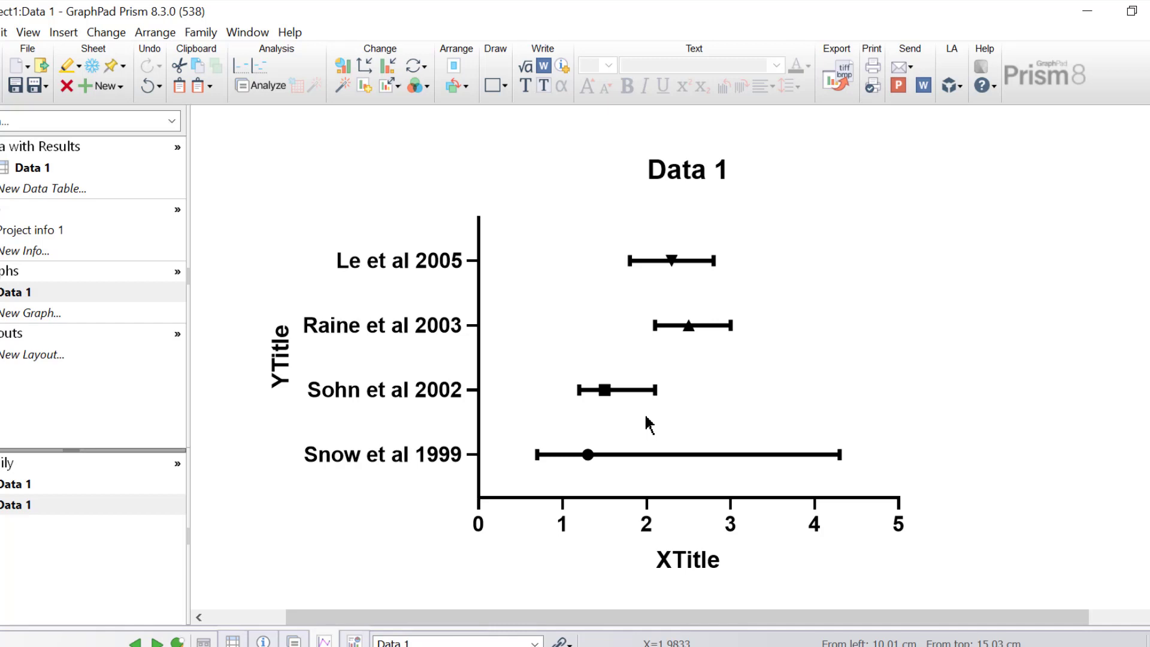
left_click_drag(600, 611, 512, 610)
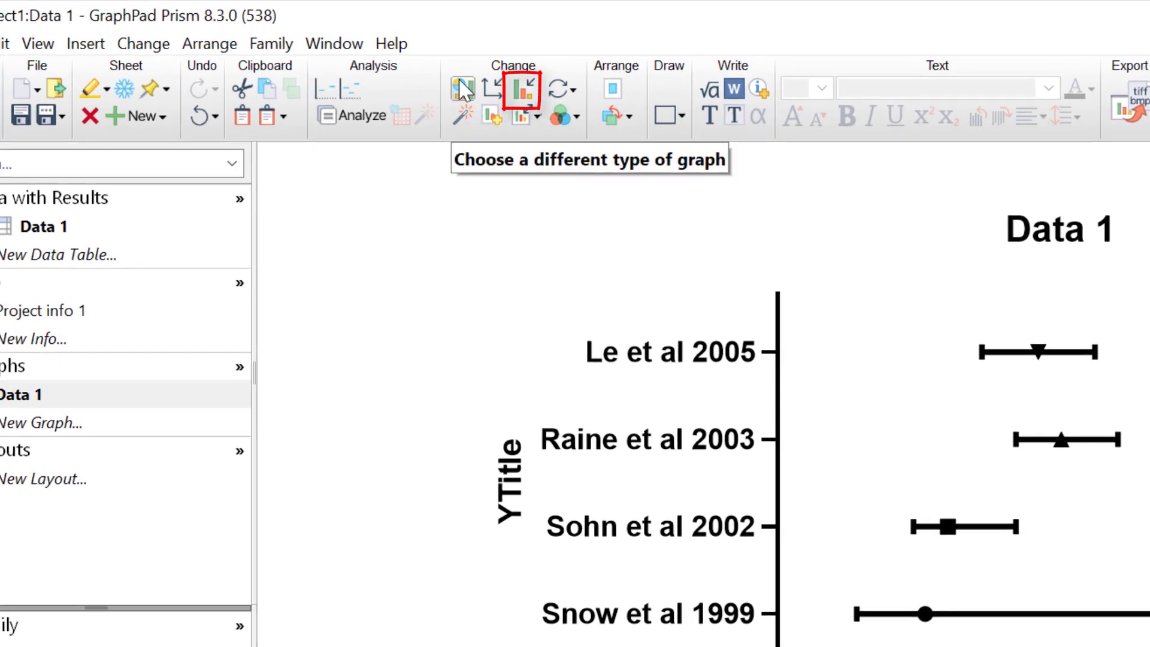
Give all four data sets solid filled circle symbols in Format Graph
left_click(522, 90)
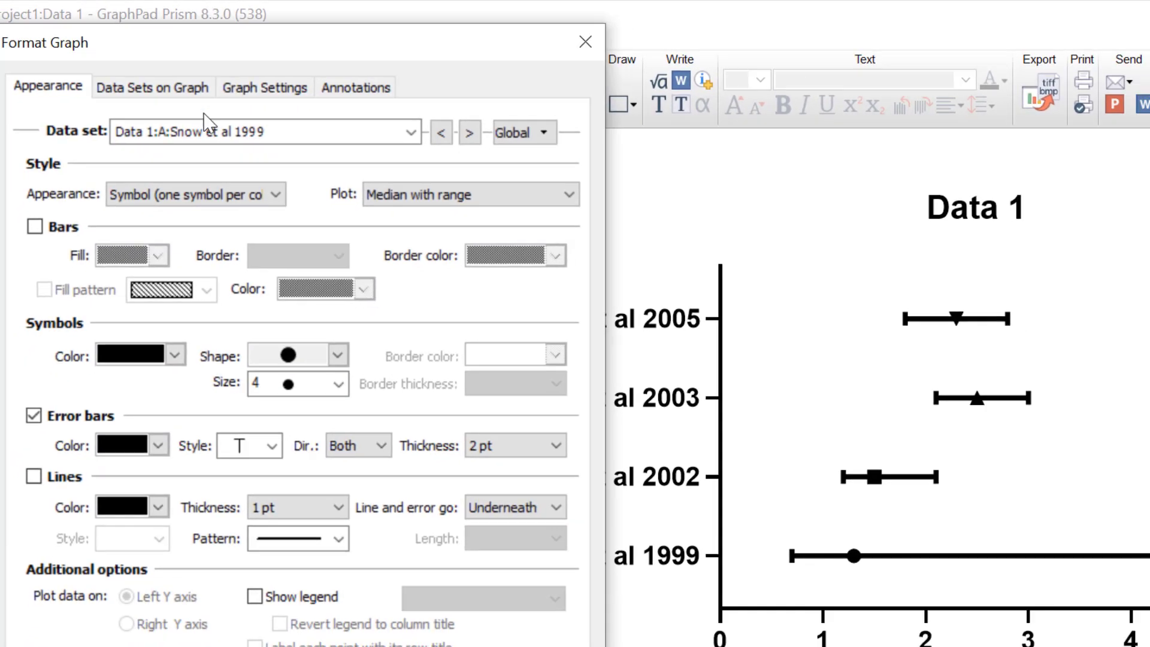
left_click(165, 132)
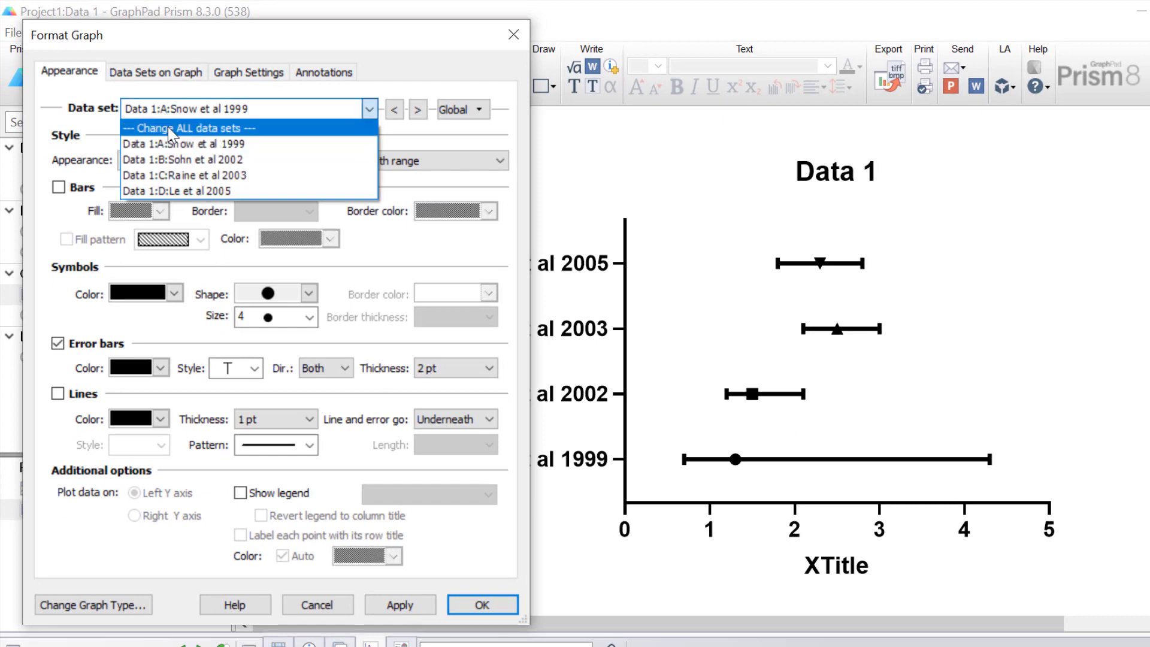
left_click(167, 129)
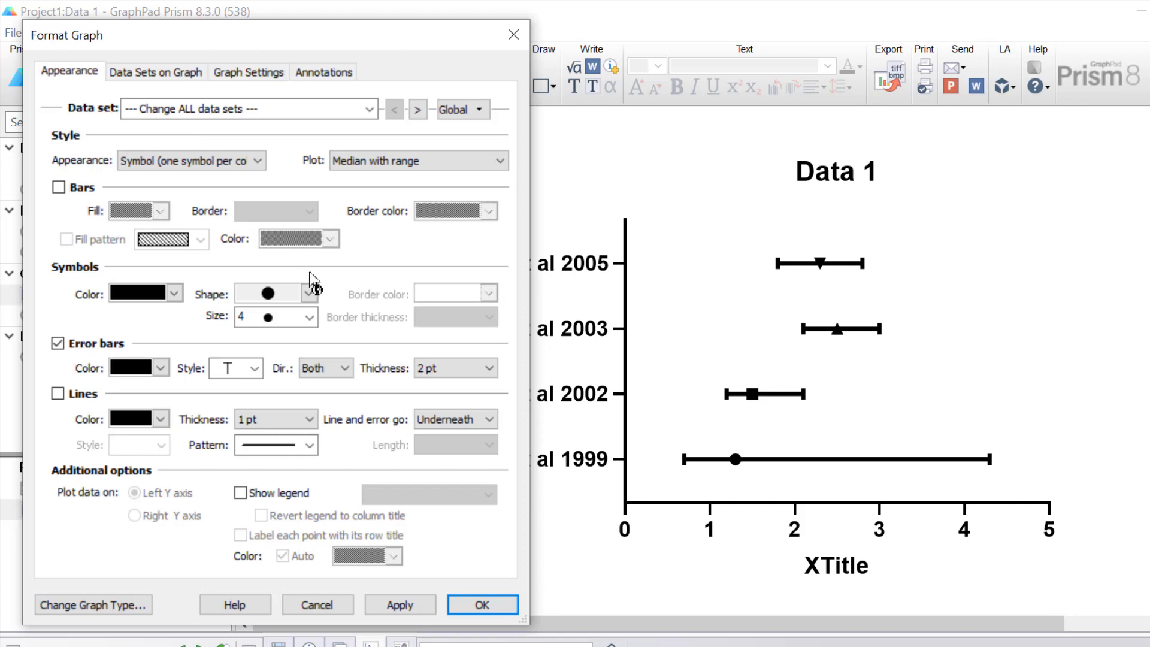
left_click(309, 293)
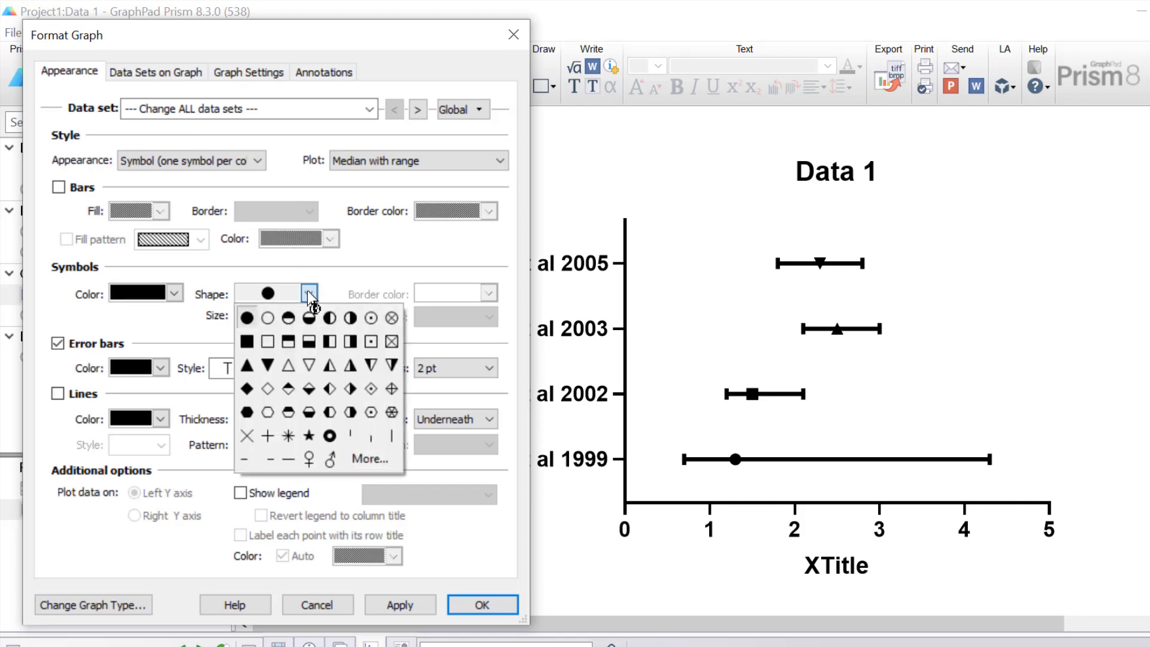
left_click(246, 317)
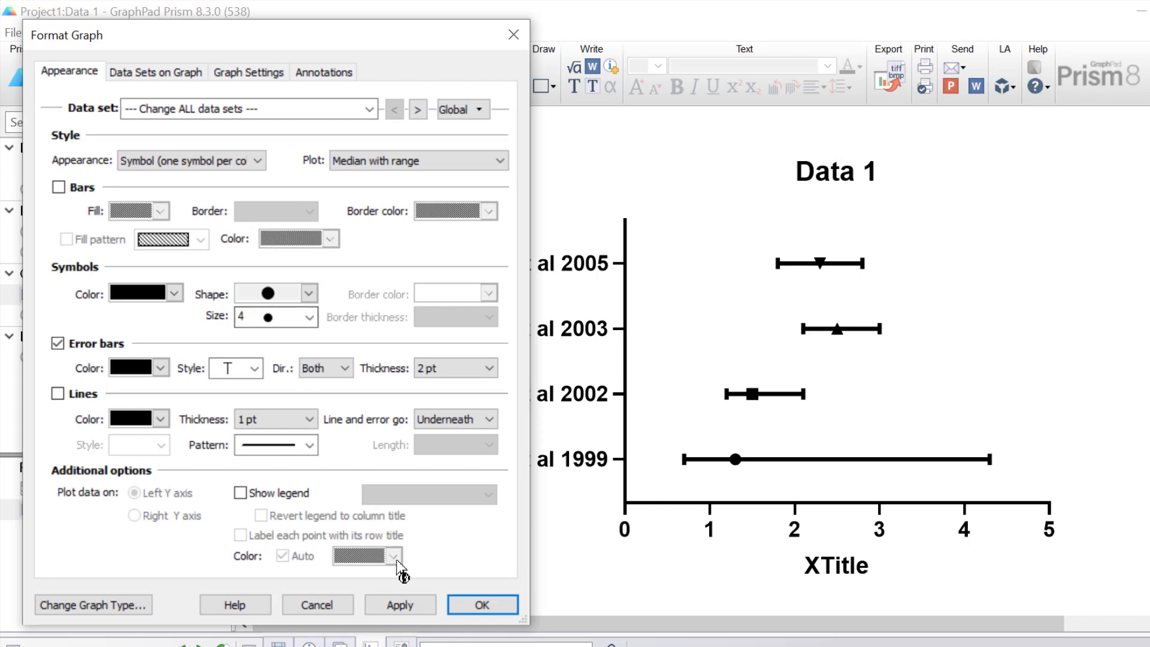
left_click(397, 607)
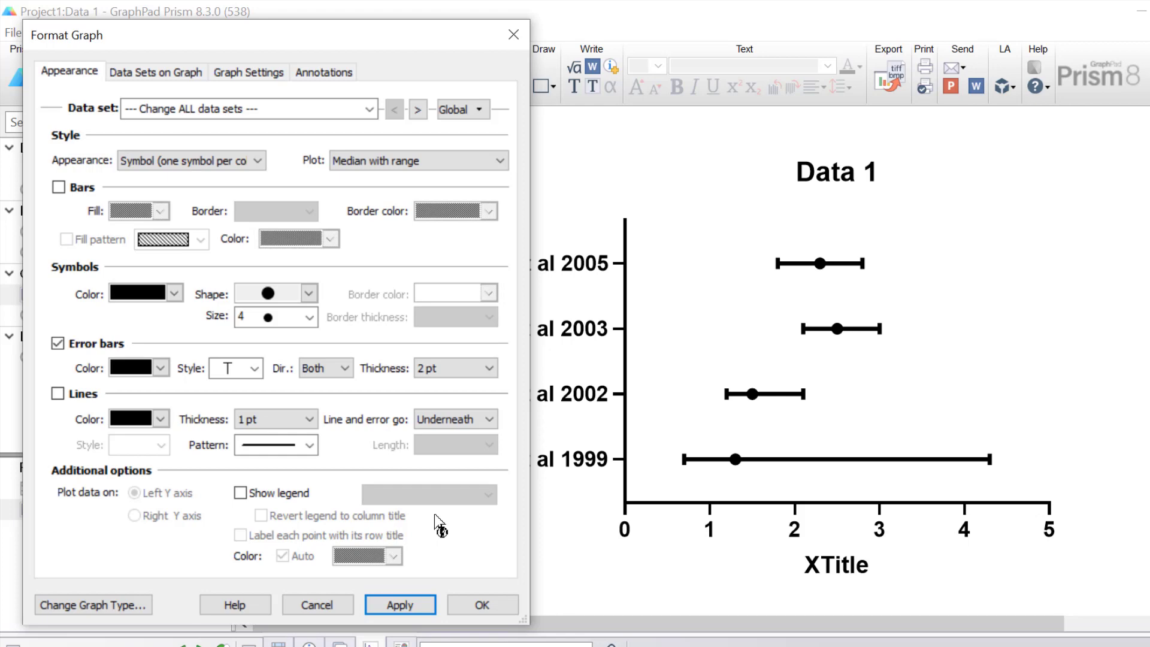
left_click(483, 602)
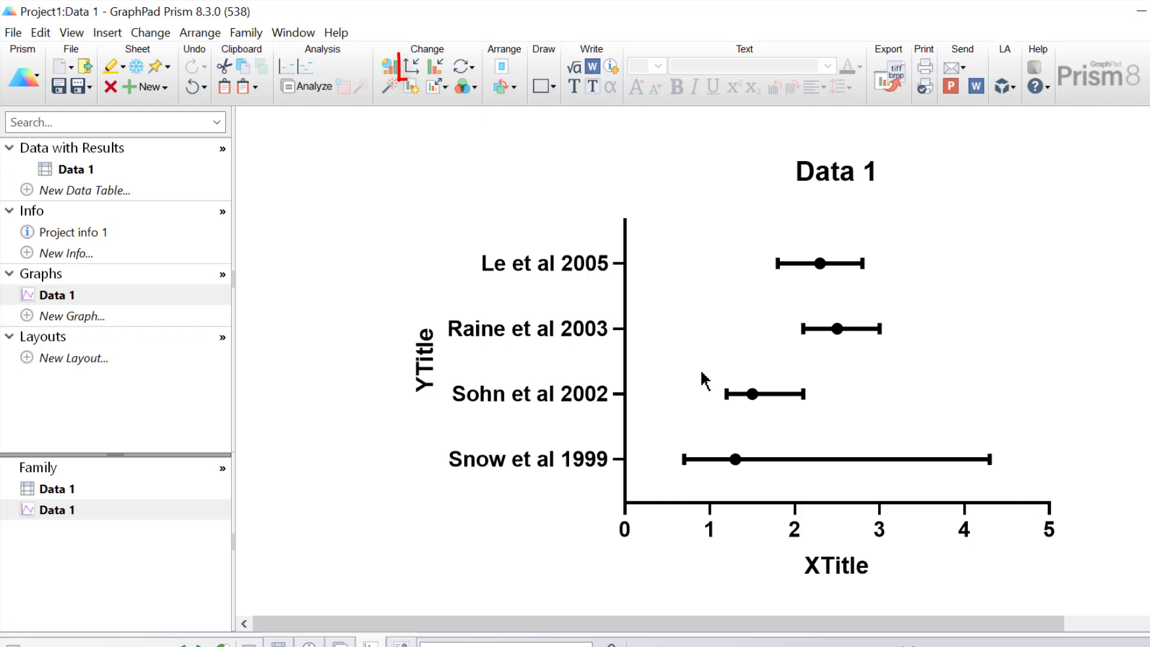
Add an extra X-axis tick at 1 with a grid line as the dotted reference line
left_click(418, 69)
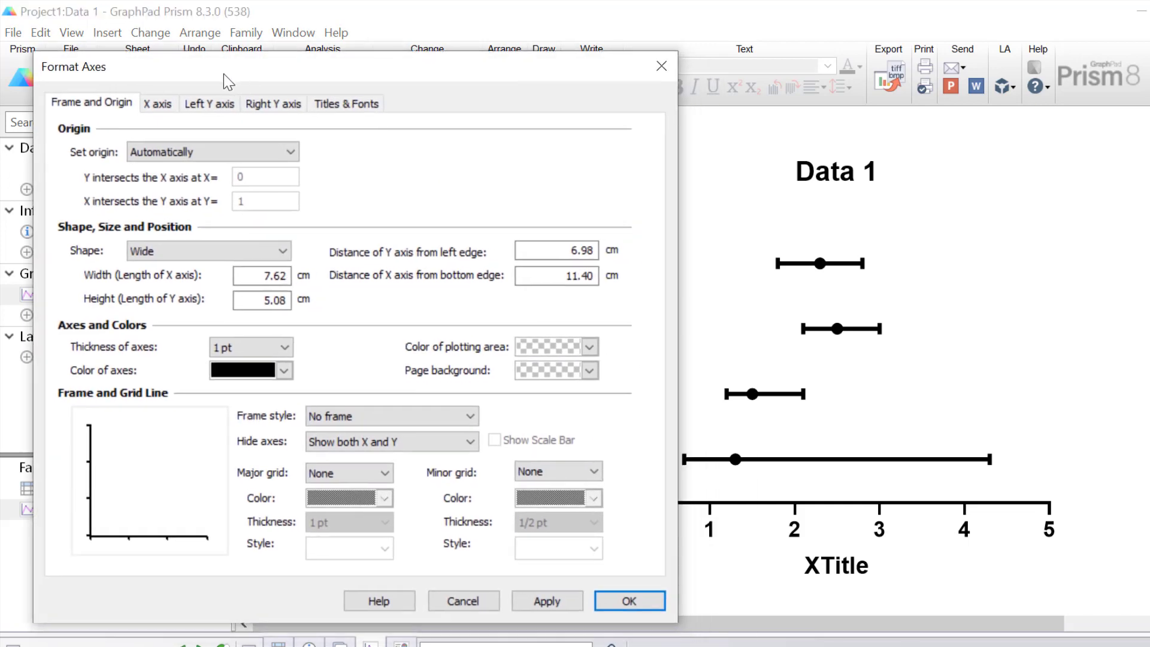
left_click_drag(224, 73, 205, 77)
left_click(139, 106)
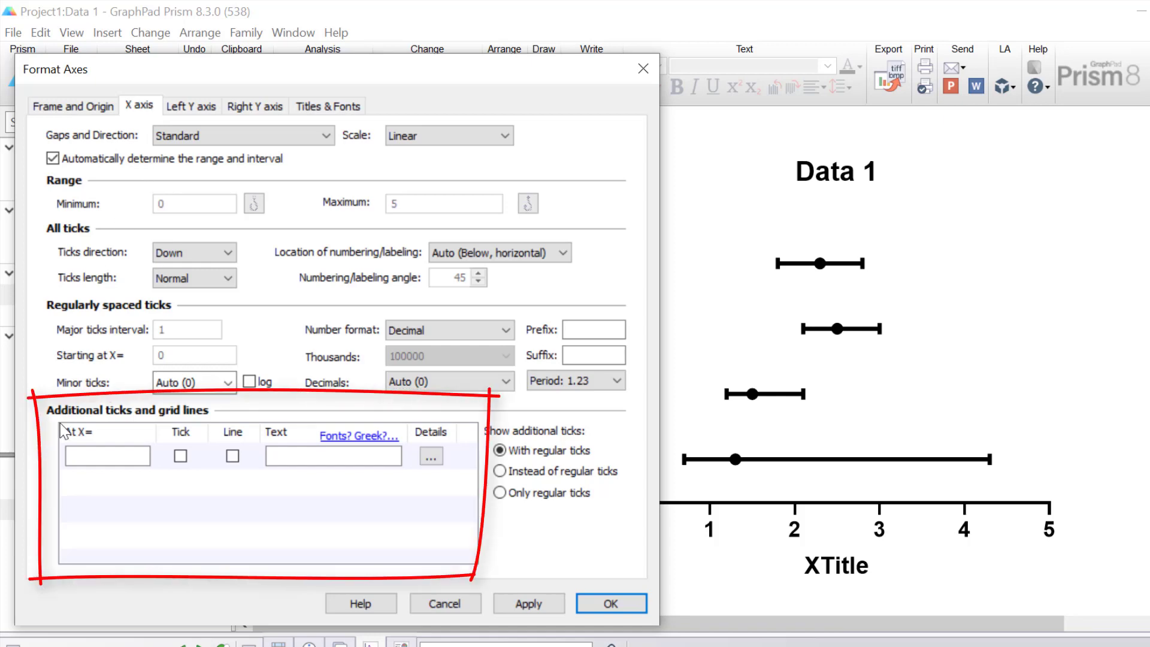
left_click(71, 455)
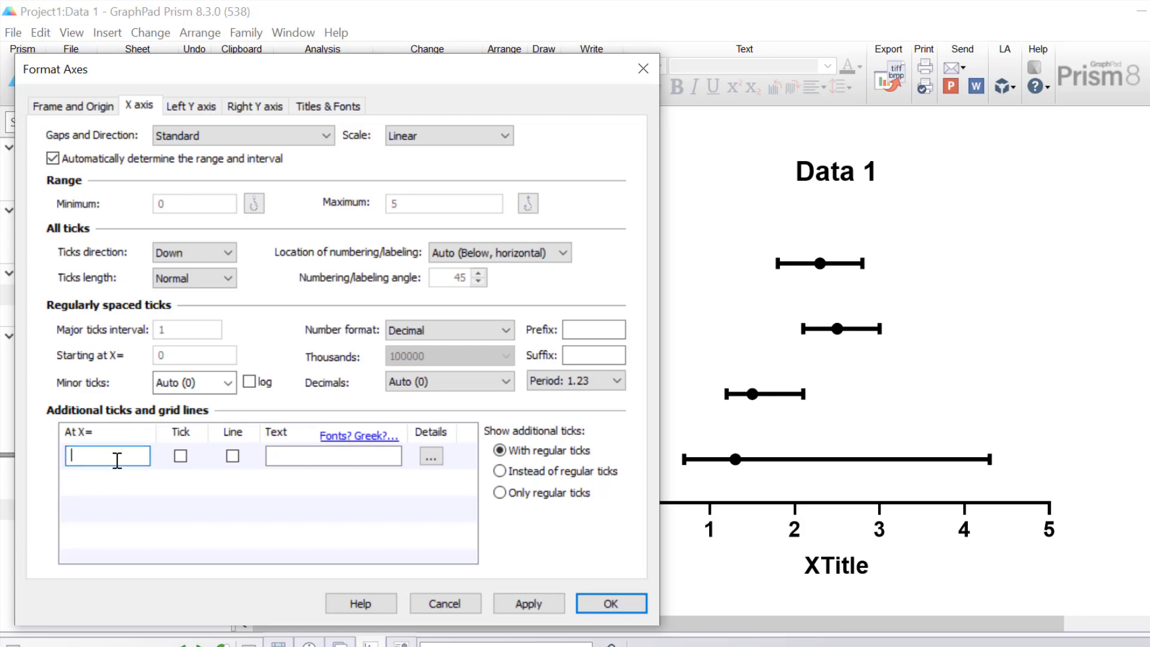
type("1")
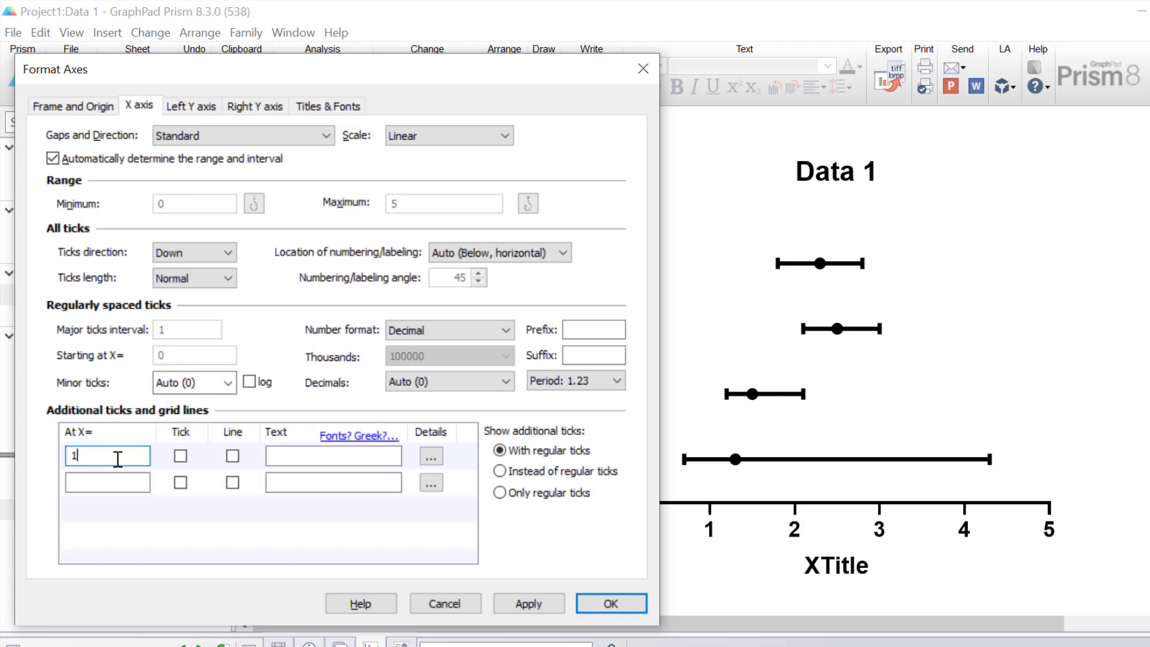
left_click(233, 455)
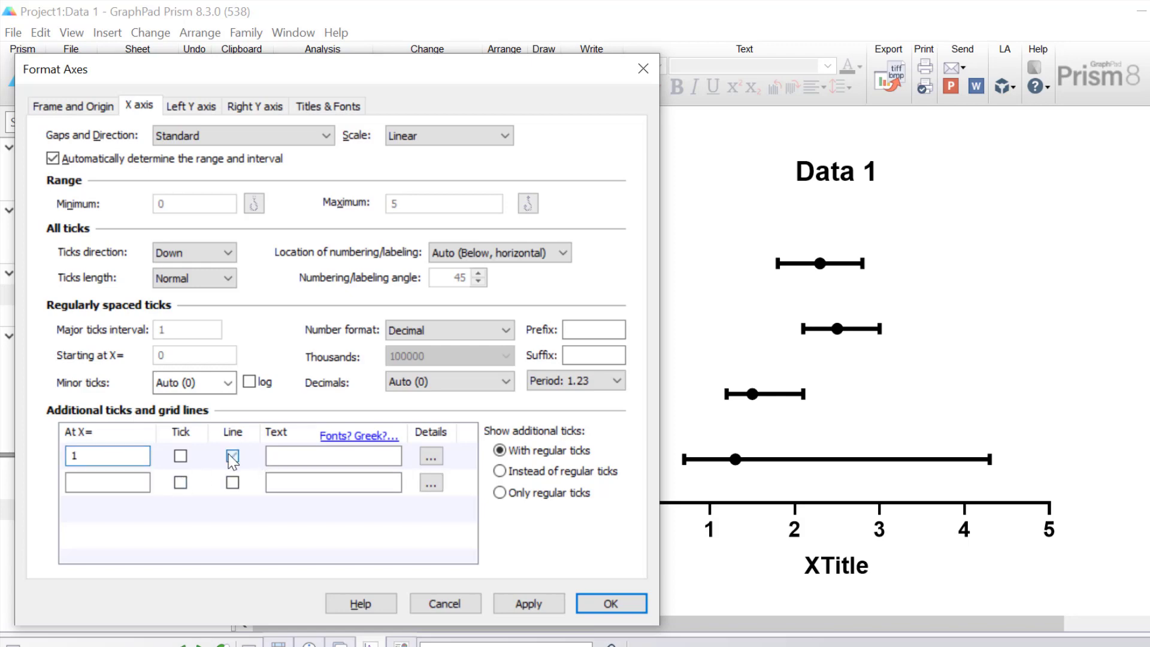
left_click(526, 604)
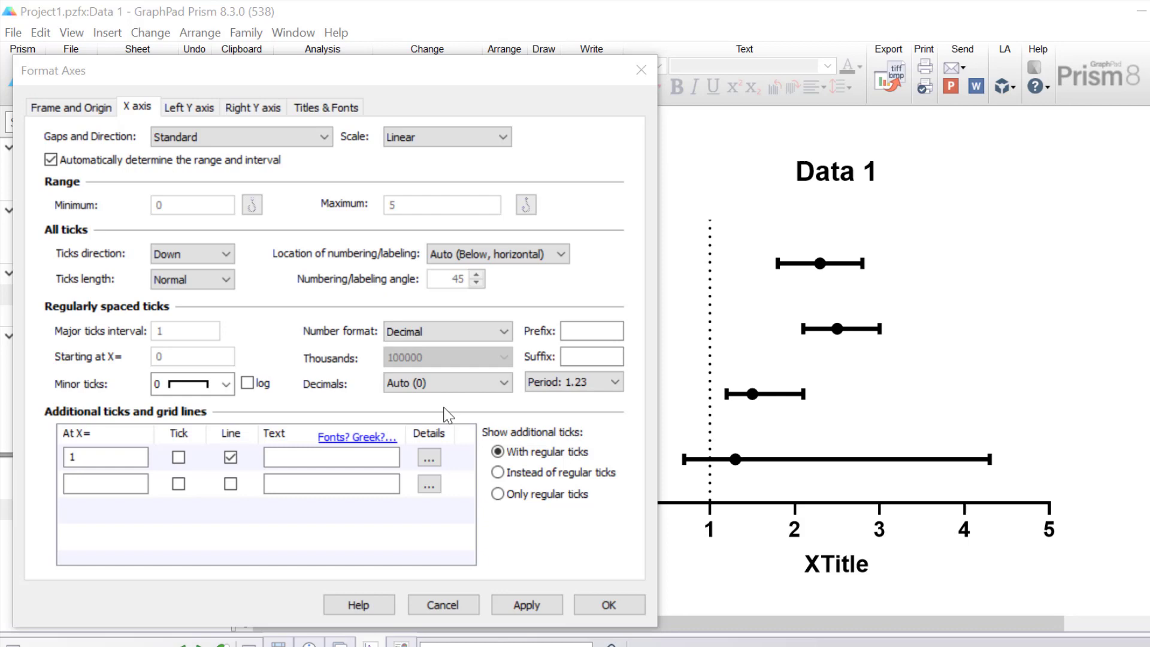
Apply a Log 10 X-axis scale with 9 minor ticks
left_click(436, 152)
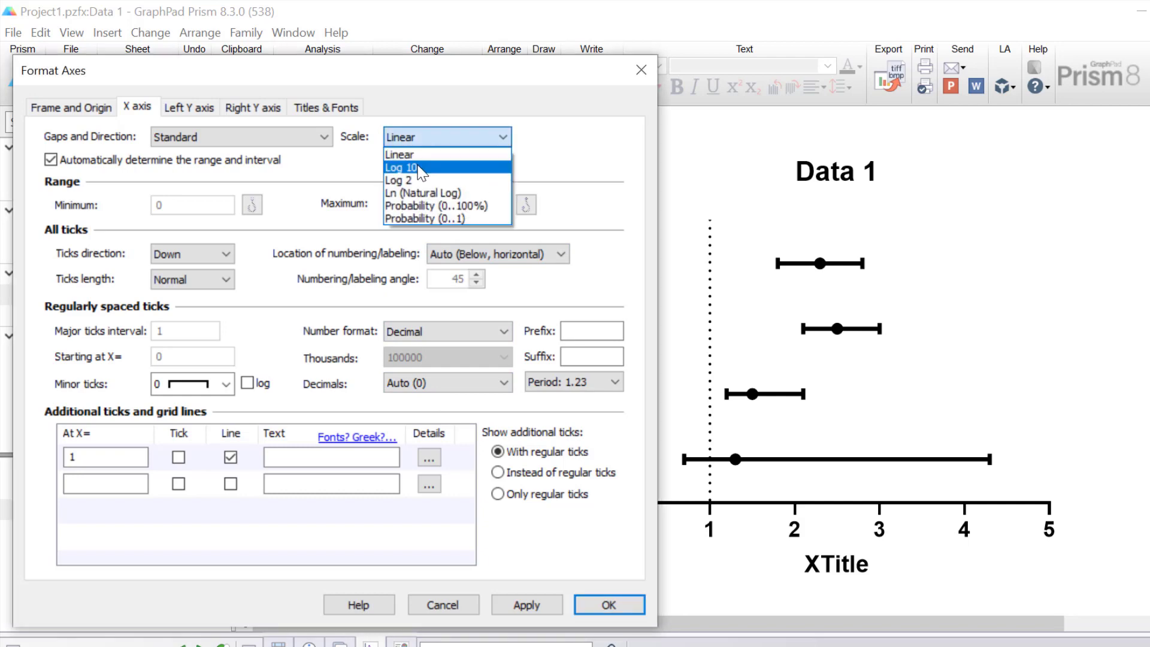
left_click(422, 172)
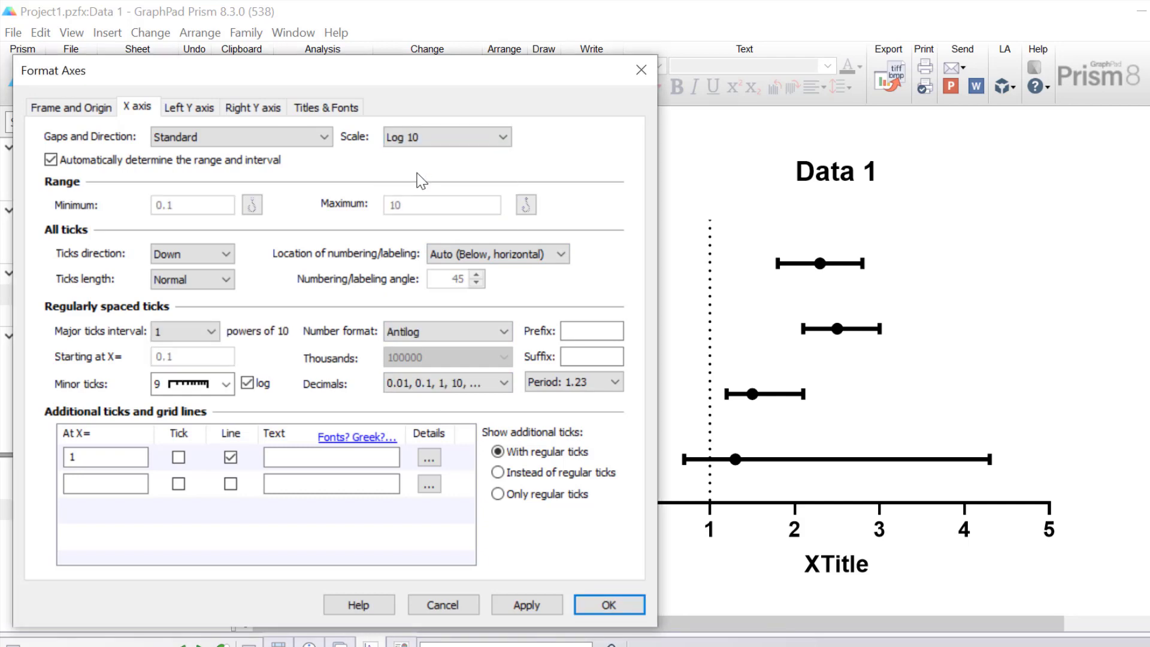
left_click(226, 386)
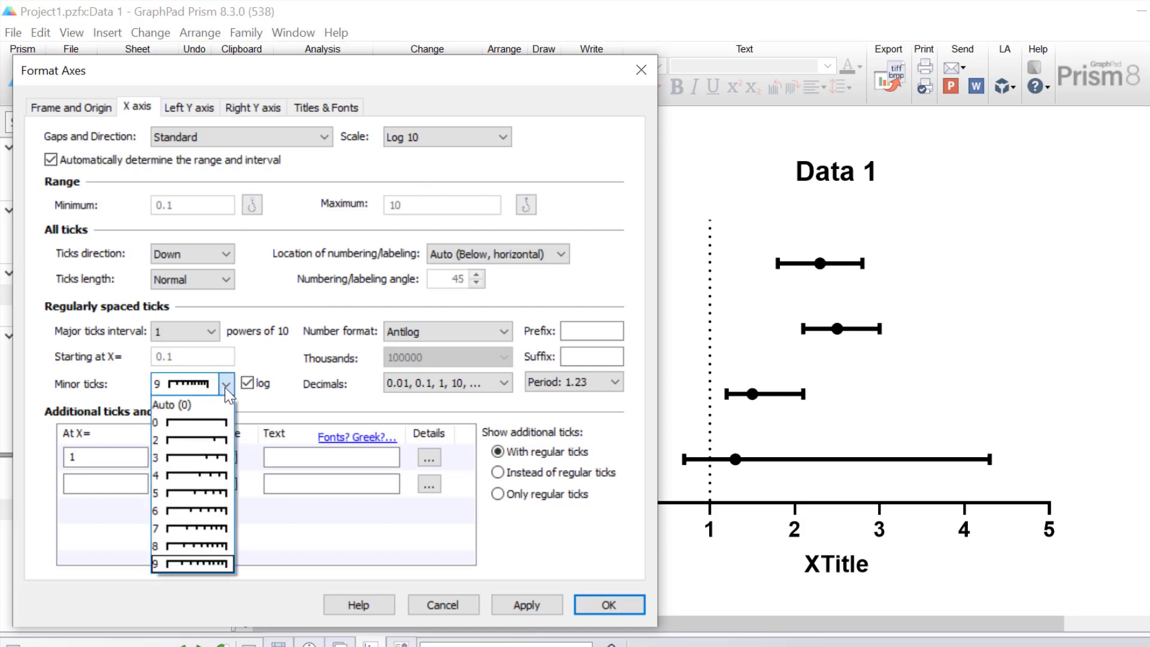
left_click(223, 564)
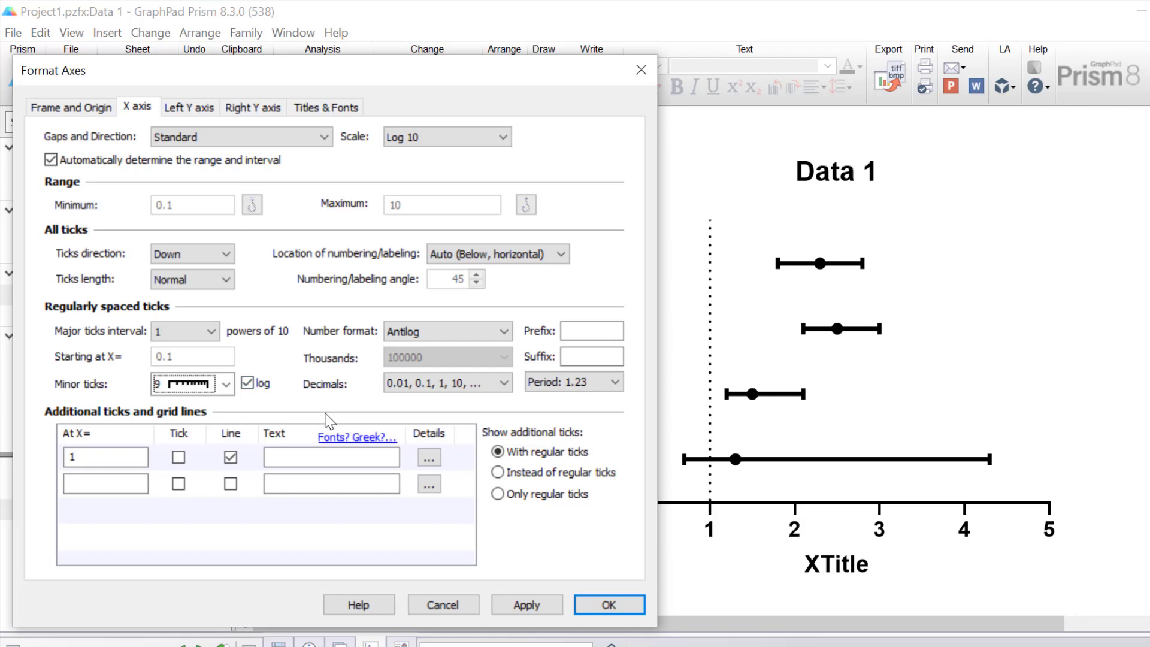
left_click(519, 602)
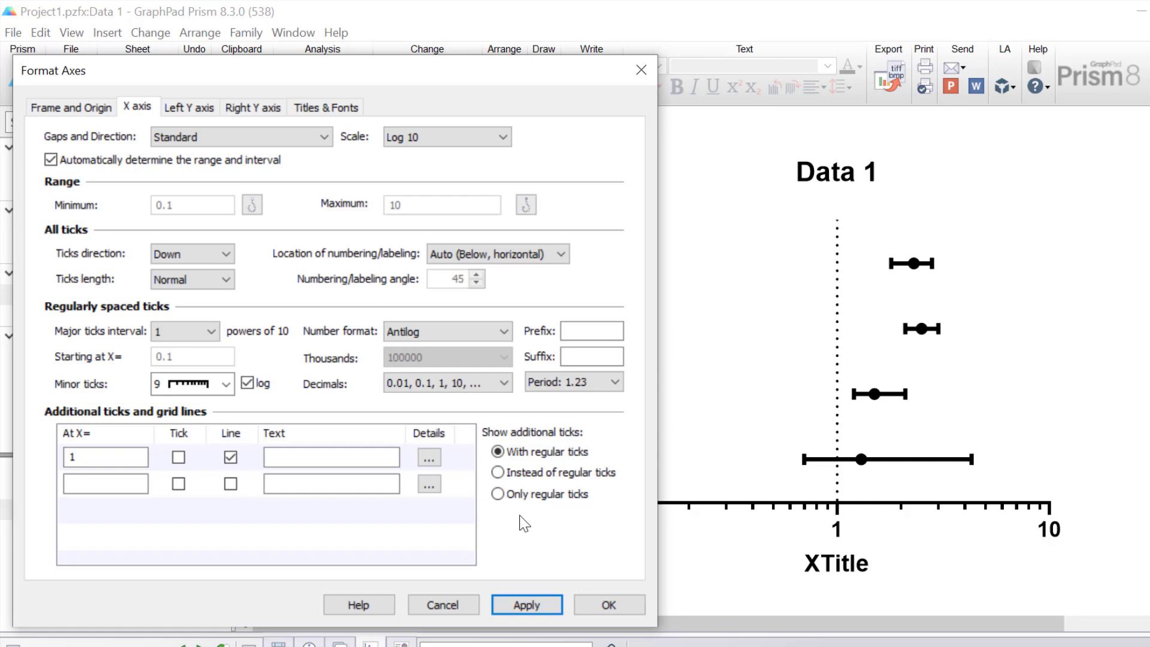
Return the X axis to a linear scale and apply it
left_click(425, 138)
left_click(426, 151)
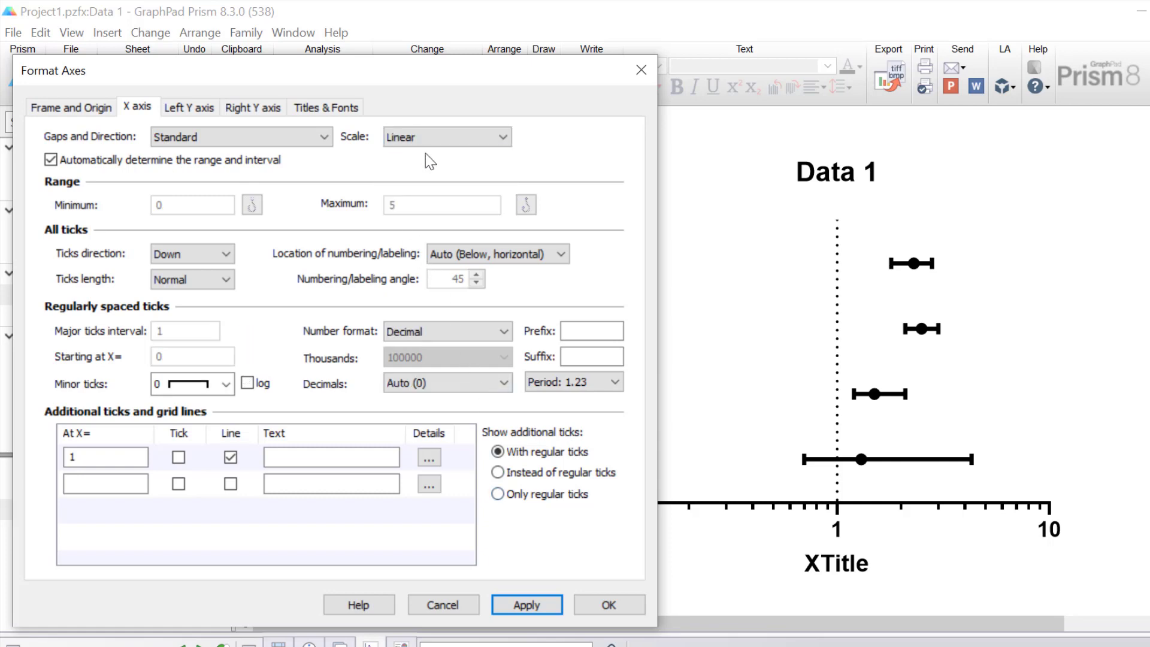
left_click(501, 599)
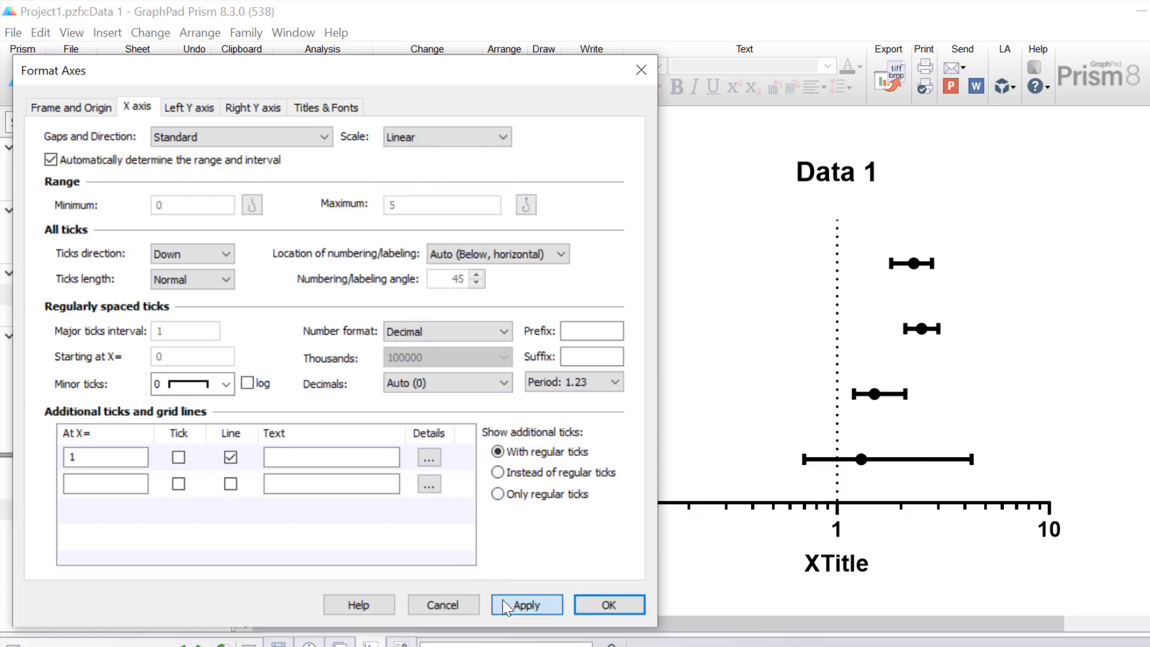
Retitle the X axis 'Odds ratio'
left_click(618, 608)
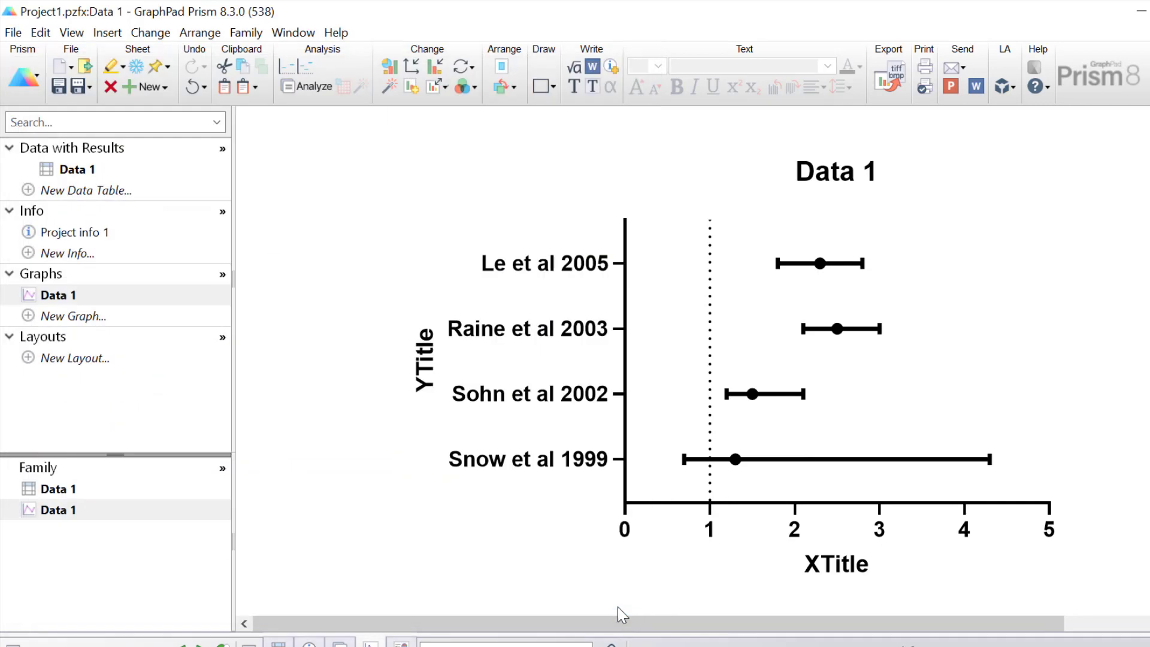
left_click_drag(603, 626, 691, 625)
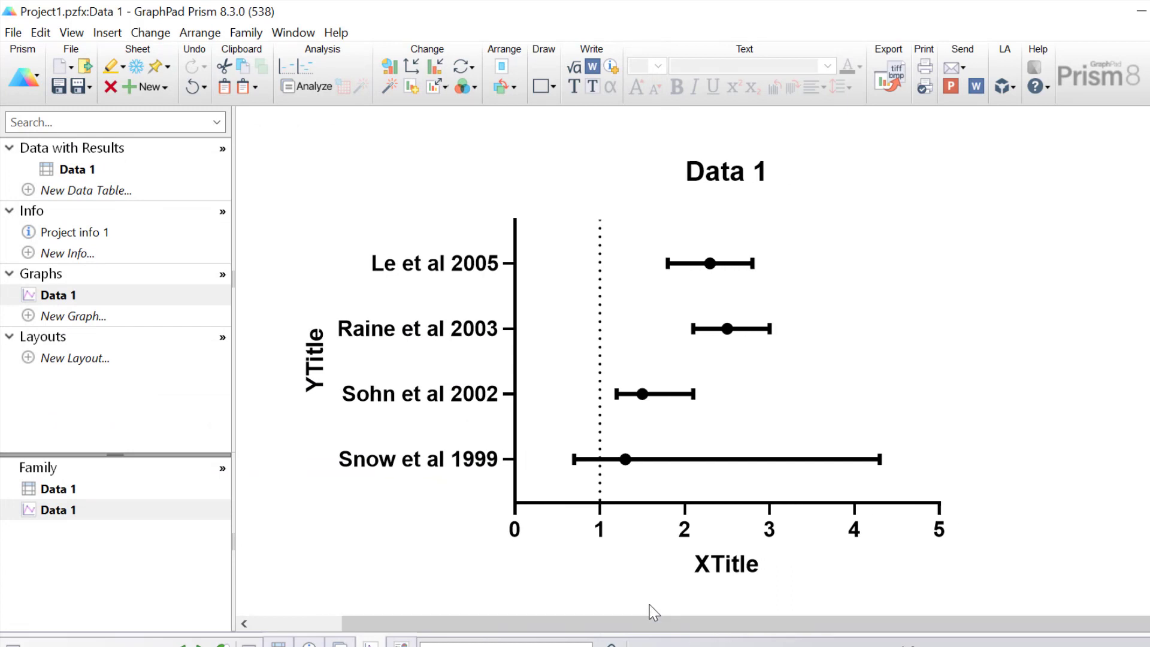
double_click(737, 566)
type("Od")
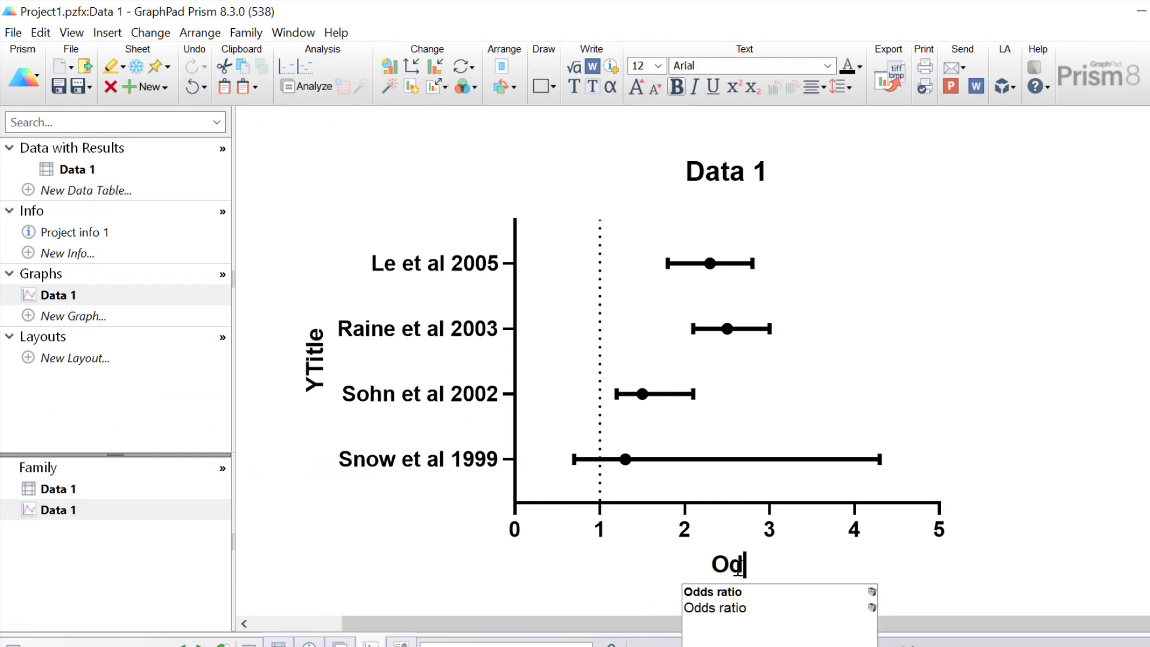
type("ds ratio")
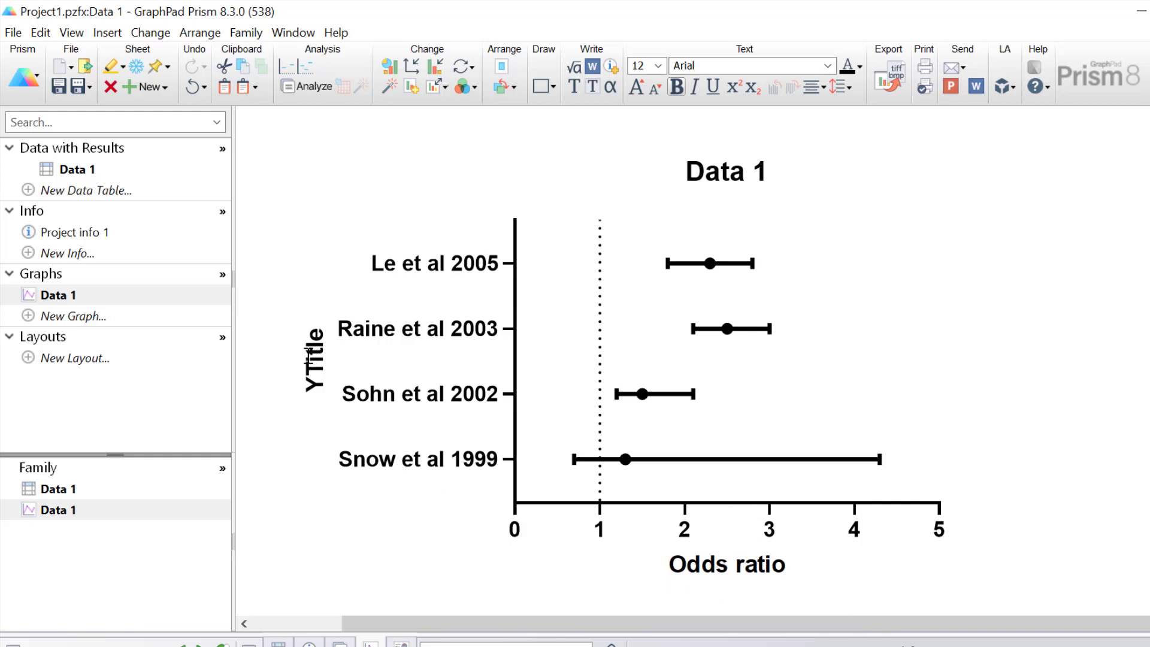
Delete the Y-axis title and the 'Data 1' graph title
double_click(313, 359)
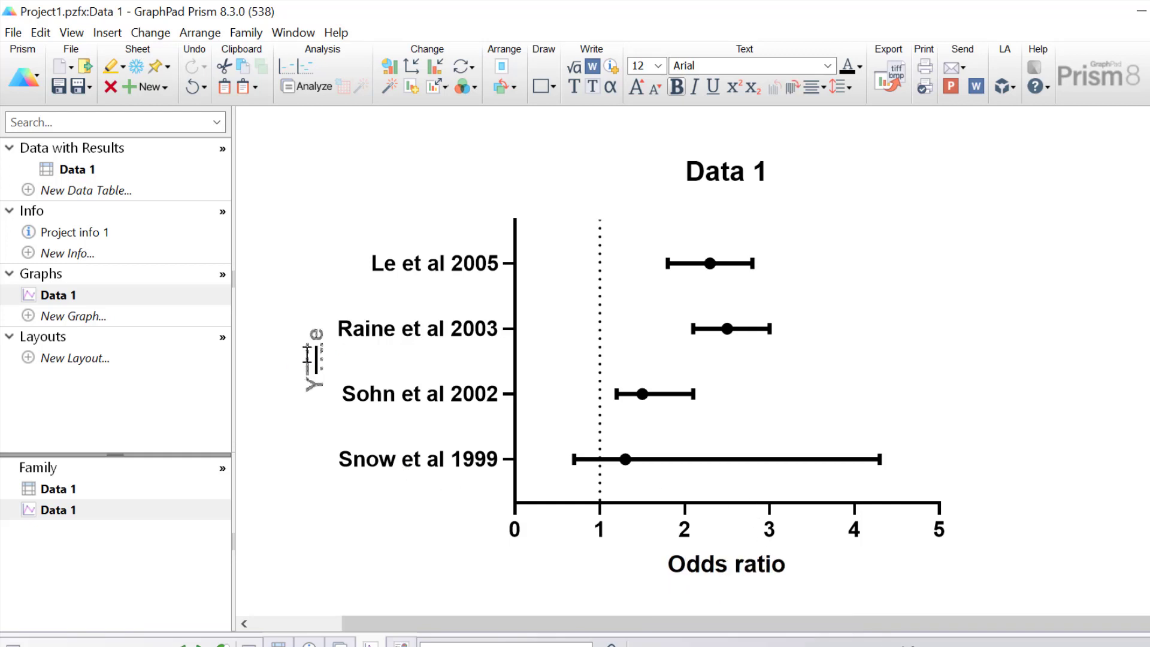
double_click(725, 172)
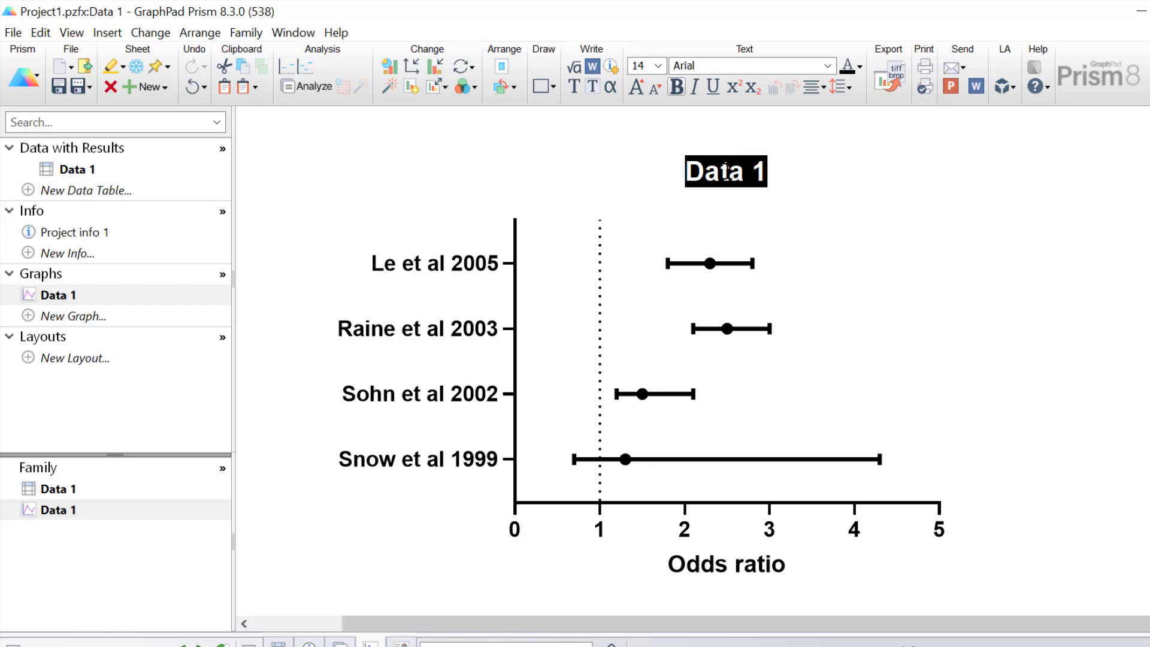
key("Delete")
left_click(892, 221)
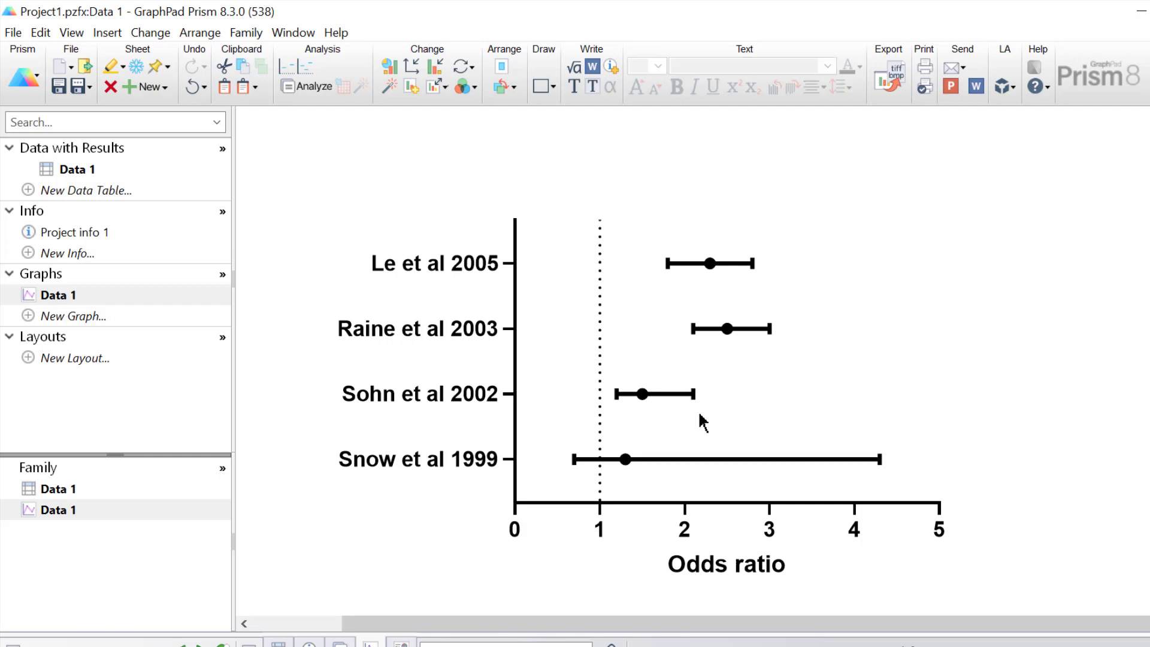